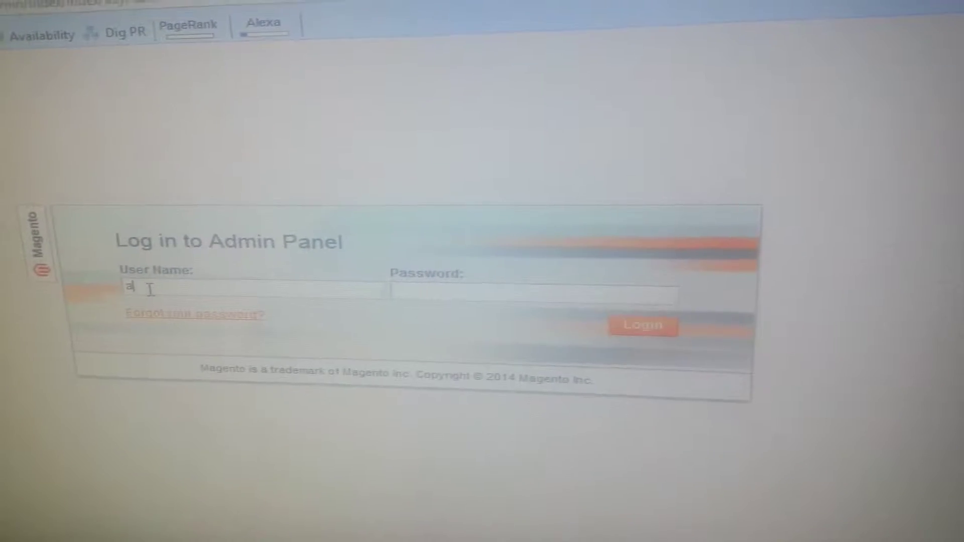
type("d")
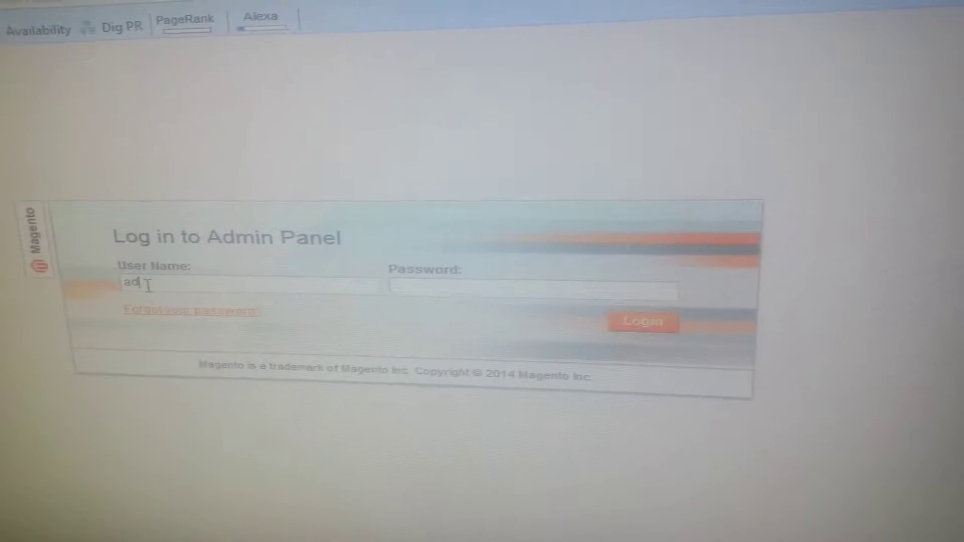
type("min")
Finish the admin username and move to the password field on the login form
key("Tab")
type("ad")
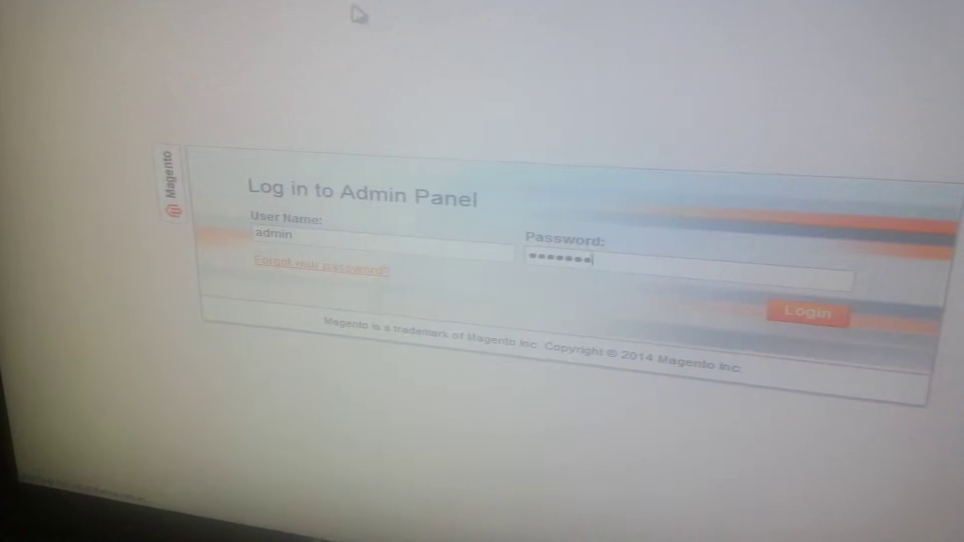
Log in, close the Incoming Message popup, and start adding a new product
key("Return")
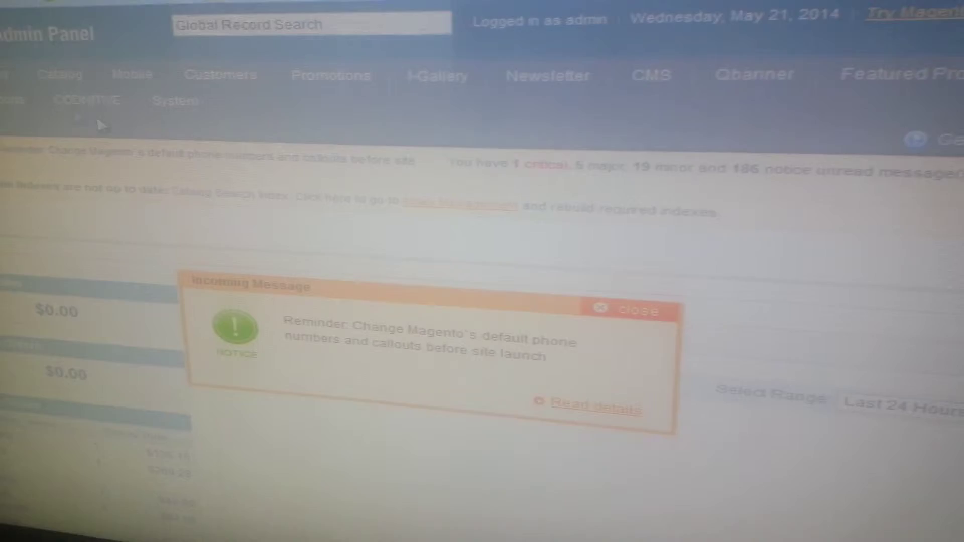
left_click(625, 310)
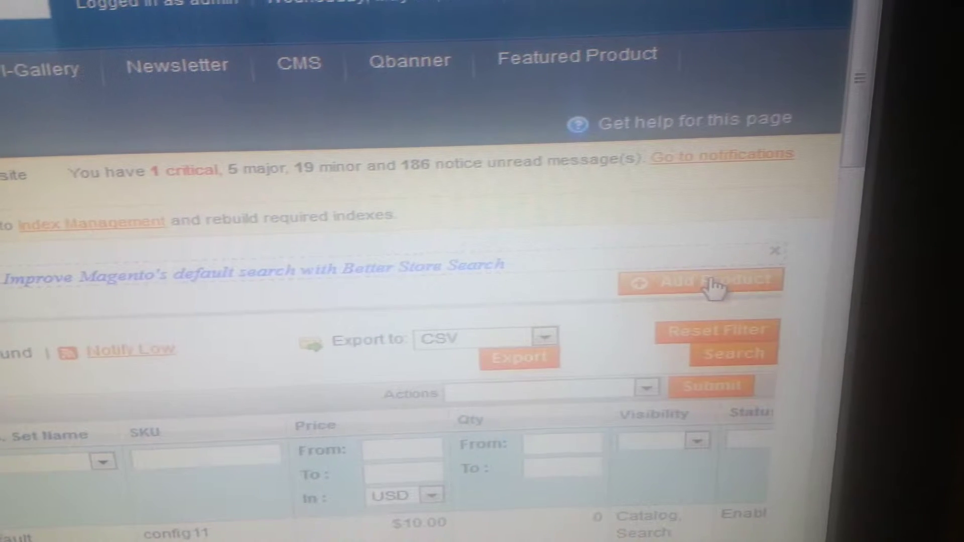
left_click(714, 287)
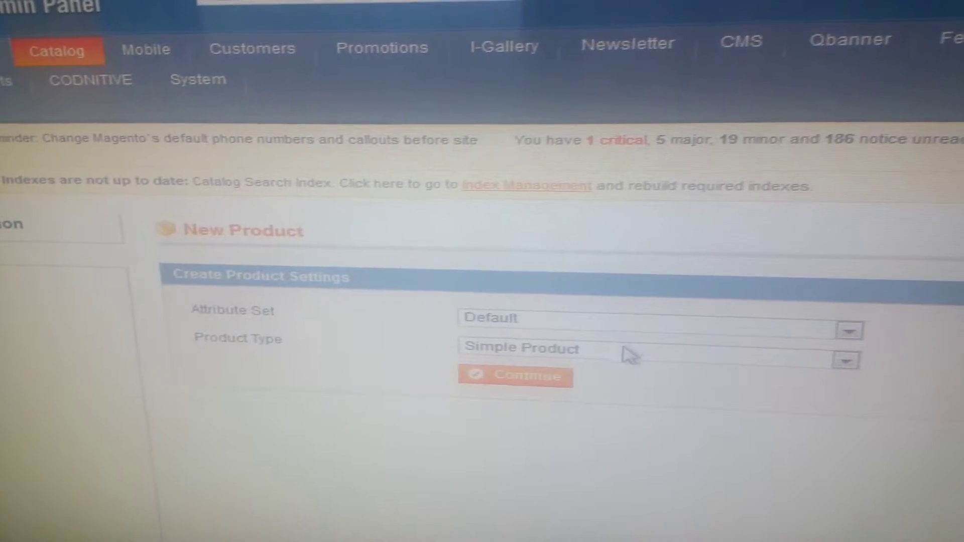
Keep Simple Product type with the Default attribute set for the new product
left_click(629, 355)
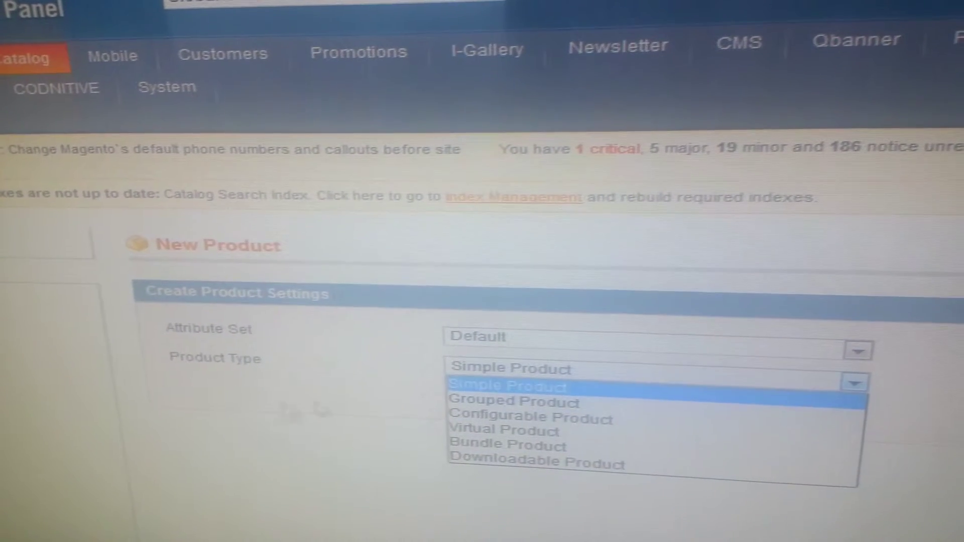
left_click(301, 411)
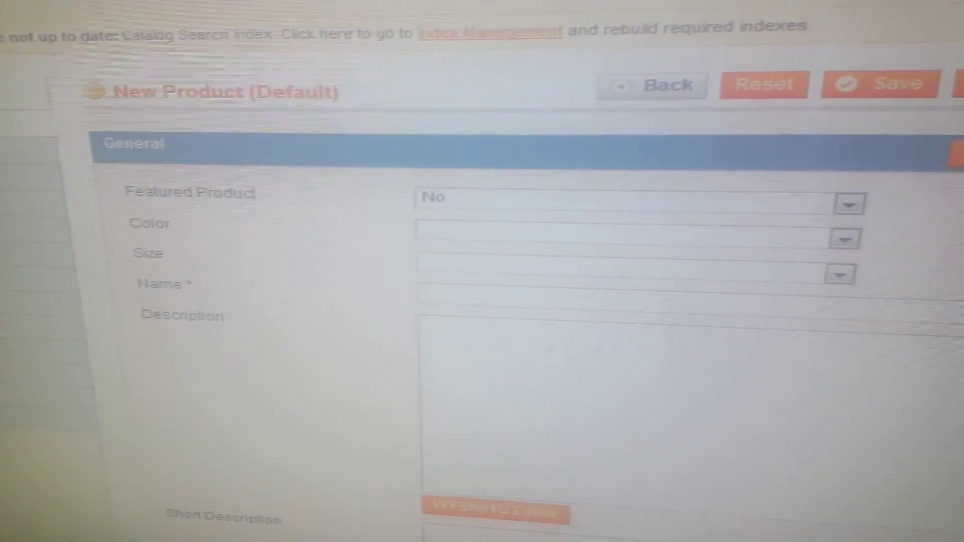
scroll(226, 361, "down", 5)
scroll(227, 362, "up", 5)
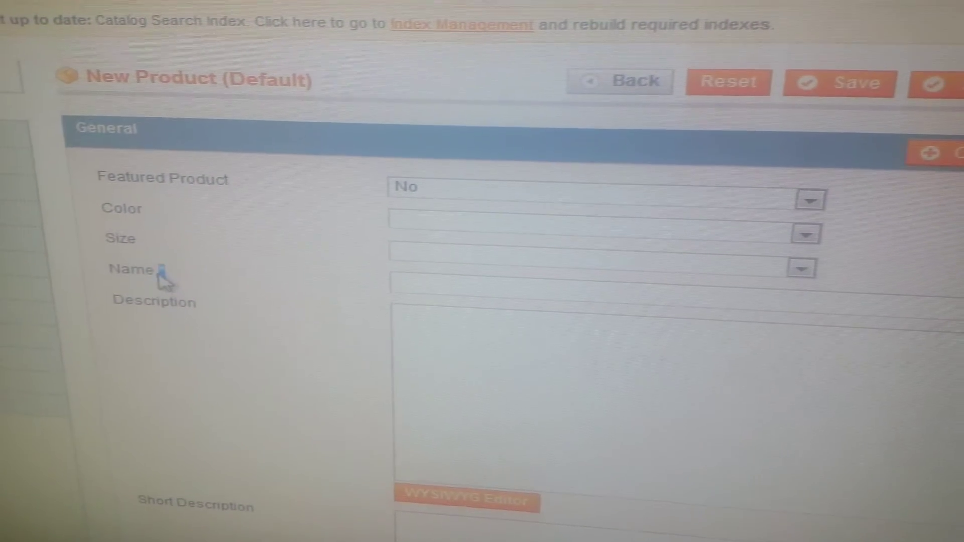
Enter name Test1, description and SKU 'testing', weight 10, and review visibility
left_click(452, 281)
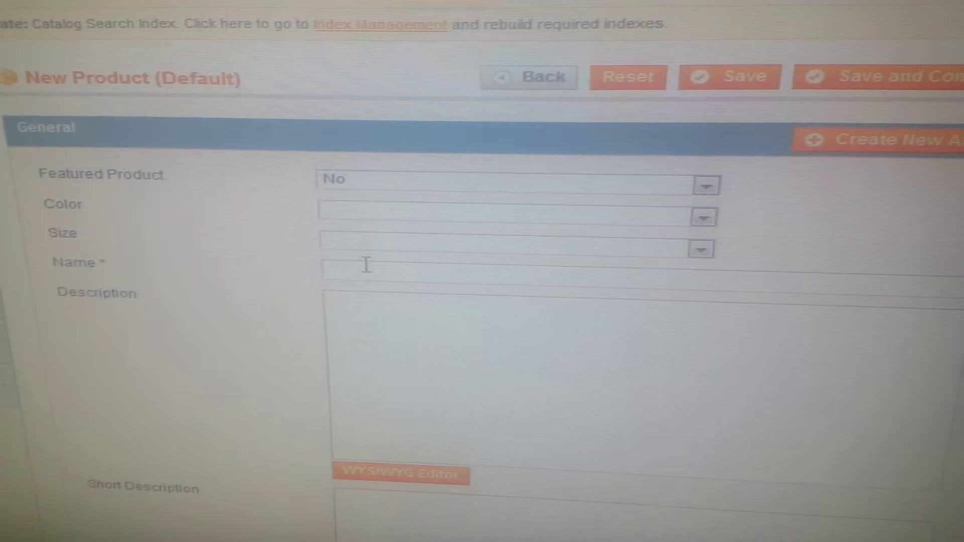
type("Tes")
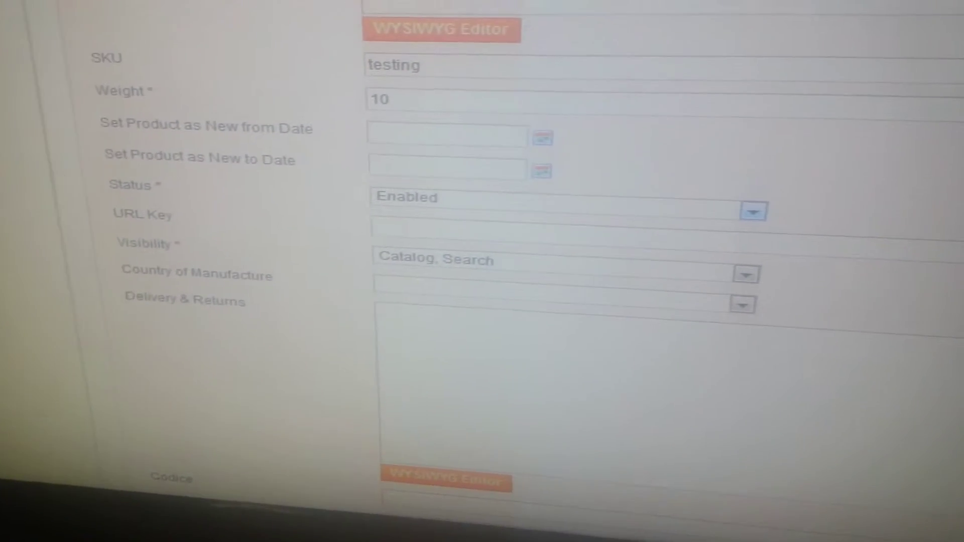
scroll(326, 290, "down", 3)
scroll(325, 291, "up", 4)
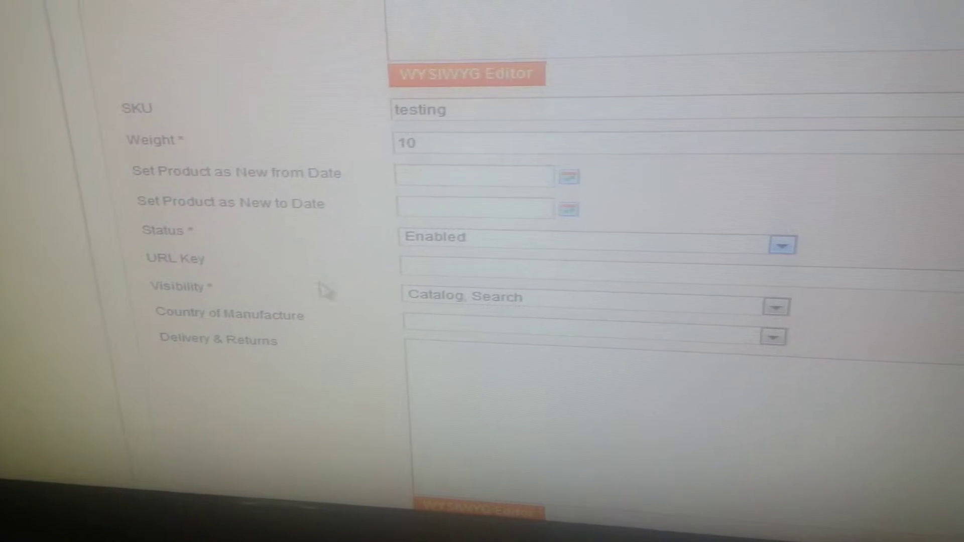
left_click(553, 332)
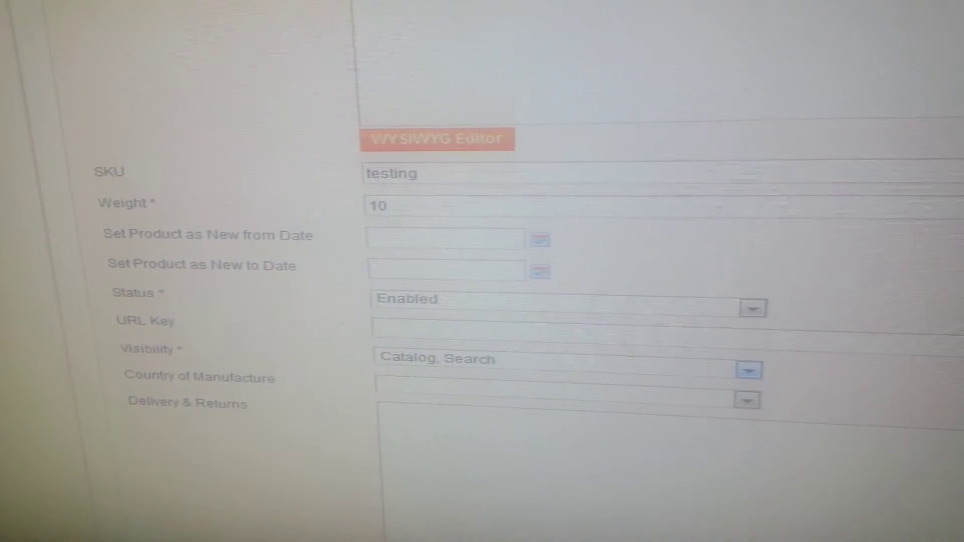
scroll(483, 301, "up", 8)
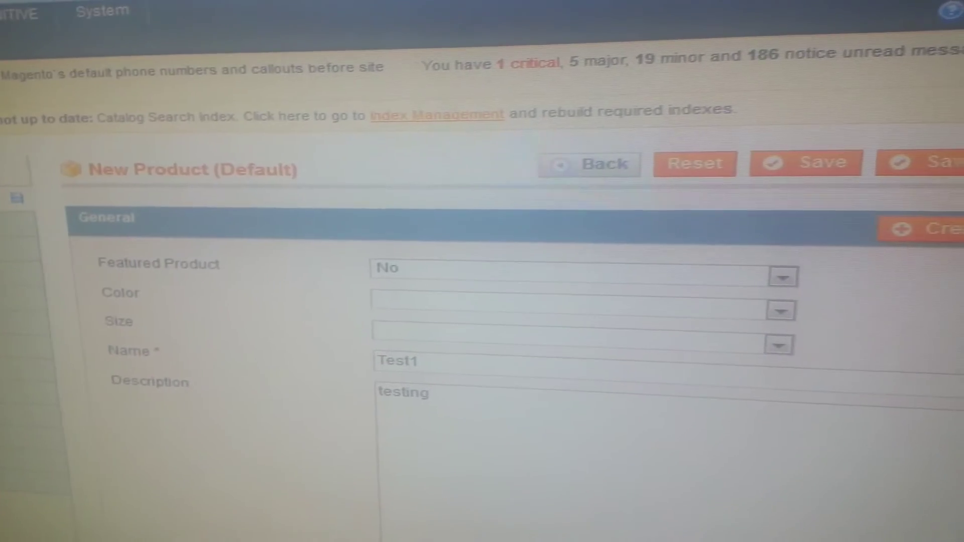
Set the product price to 10 USD with tax class None
left_click(15, 253)
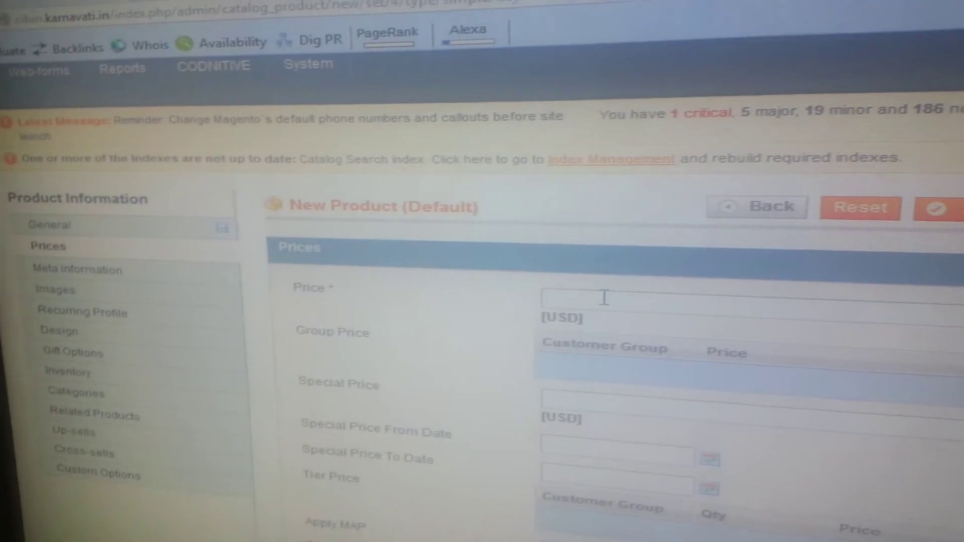
left_click(605, 298)
type("10")
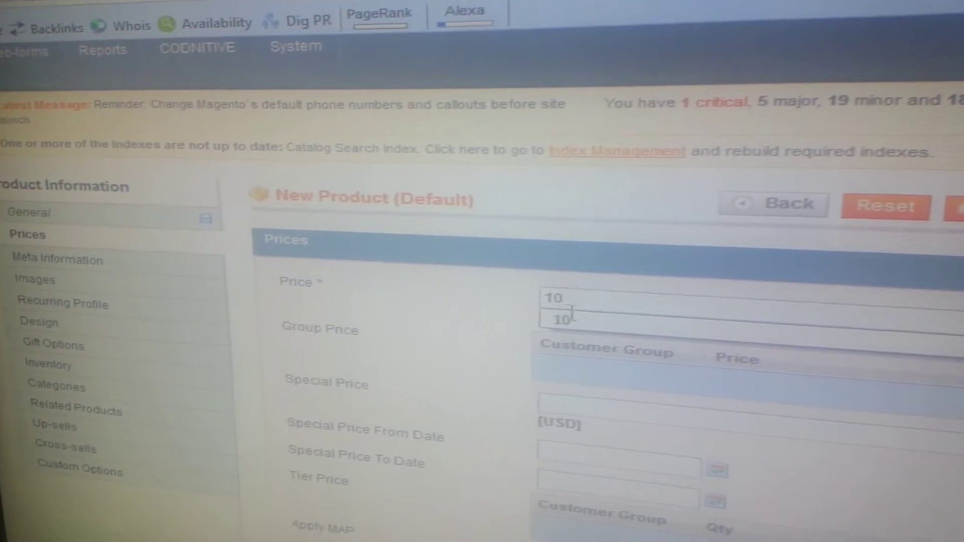
key("Escape")
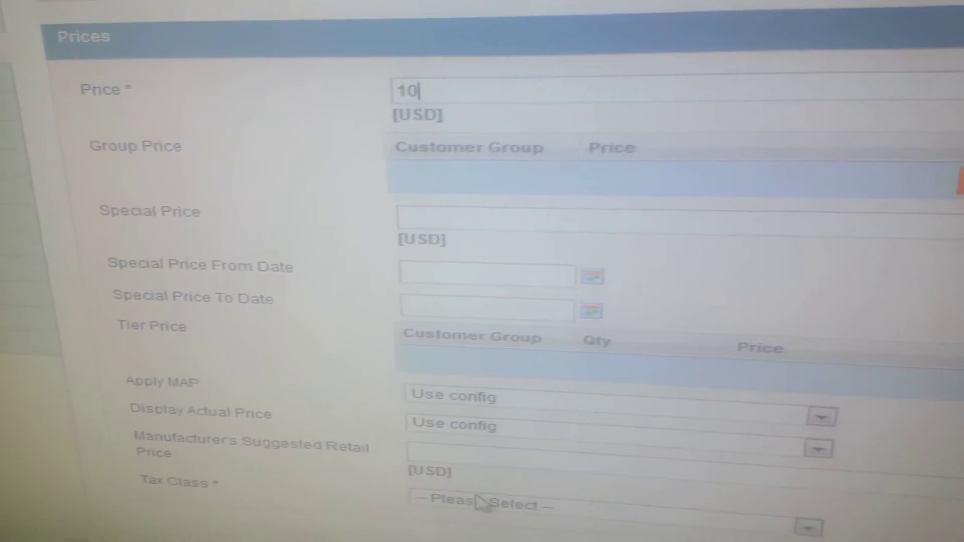
left_click(482, 537)
left_click(453, 510)
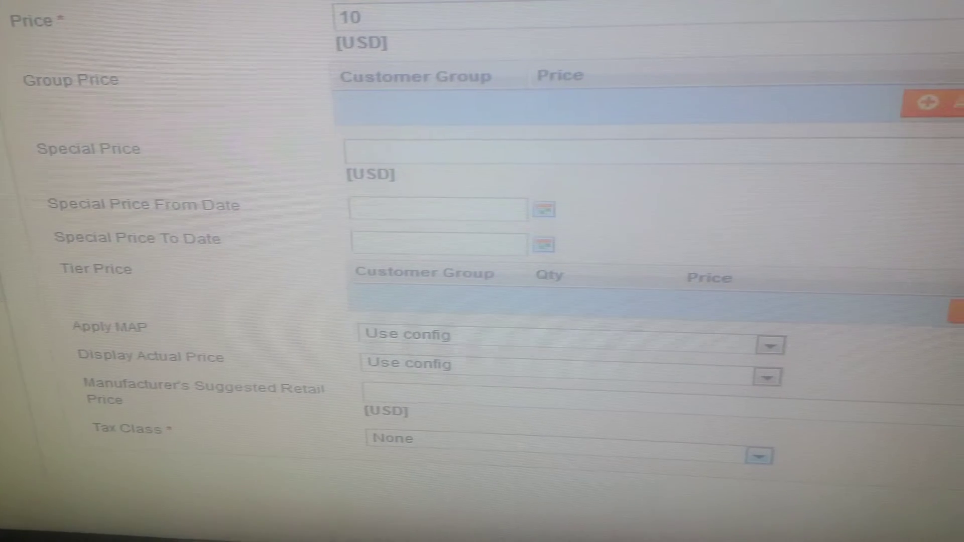
scroll(528, 430, "up", 3)
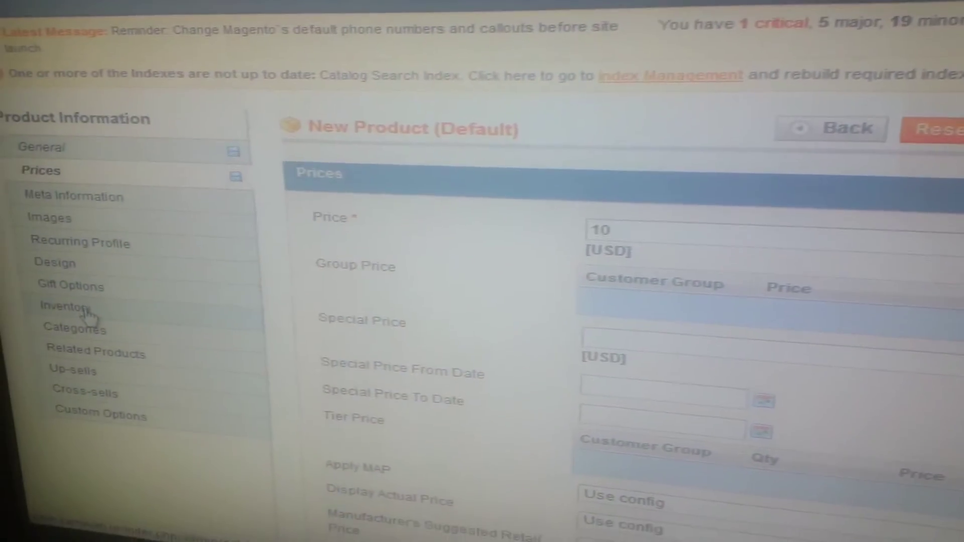
Choose the boxing gloves and boxing3 image files to upload
left_click(68, 305)
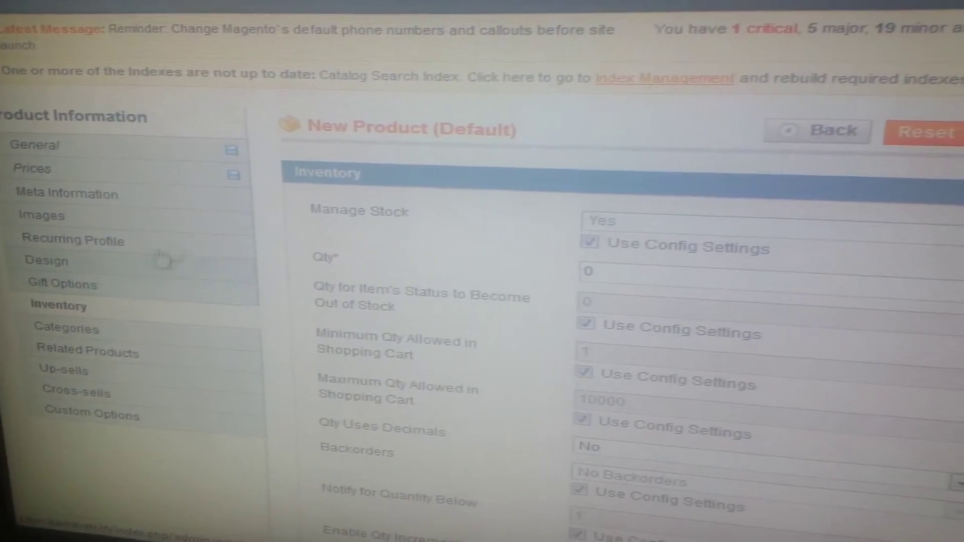
left_click(30, 201)
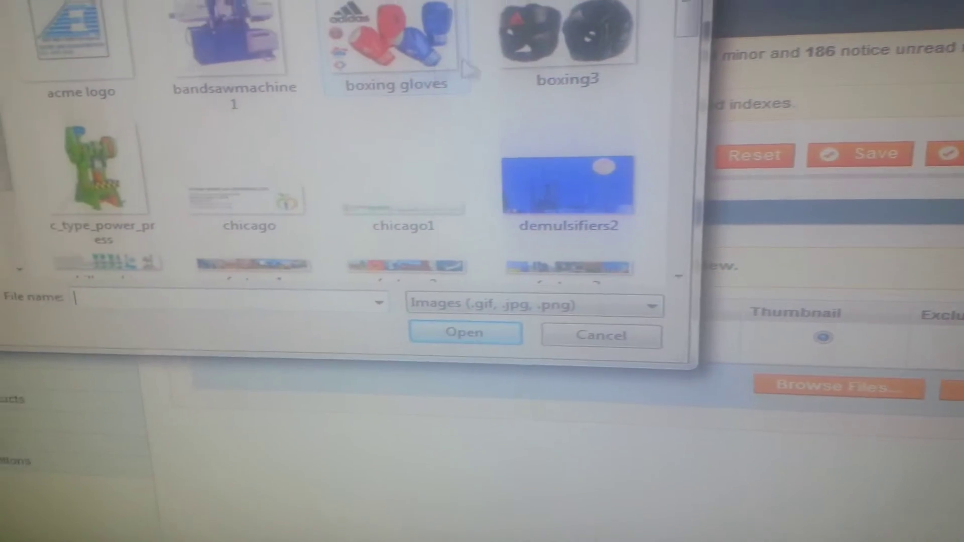
left_click(396, 41)
left_click(569, 41, "ctrl")
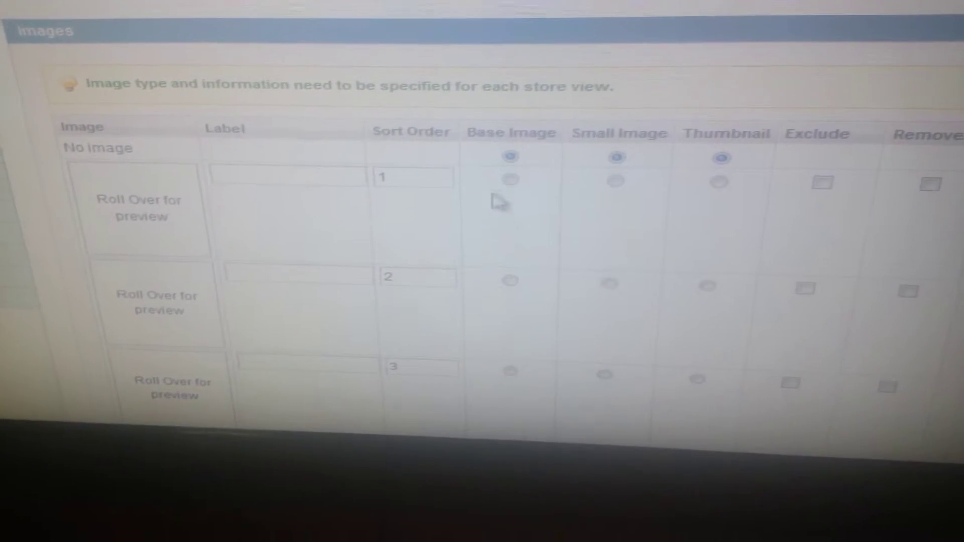
Make the first image the base, small and thumbnail image
left_click(509, 184)
left_click(616, 184)
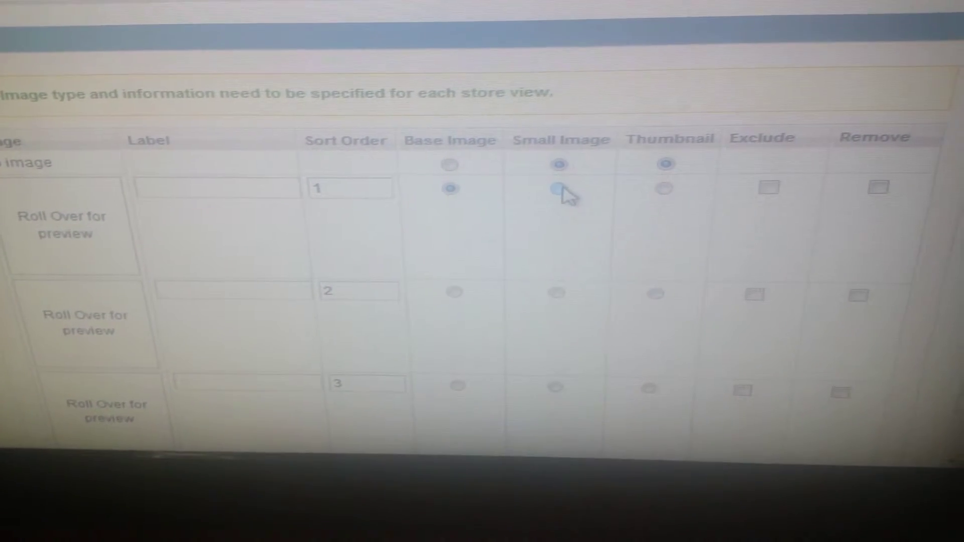
left_click(666, 191)
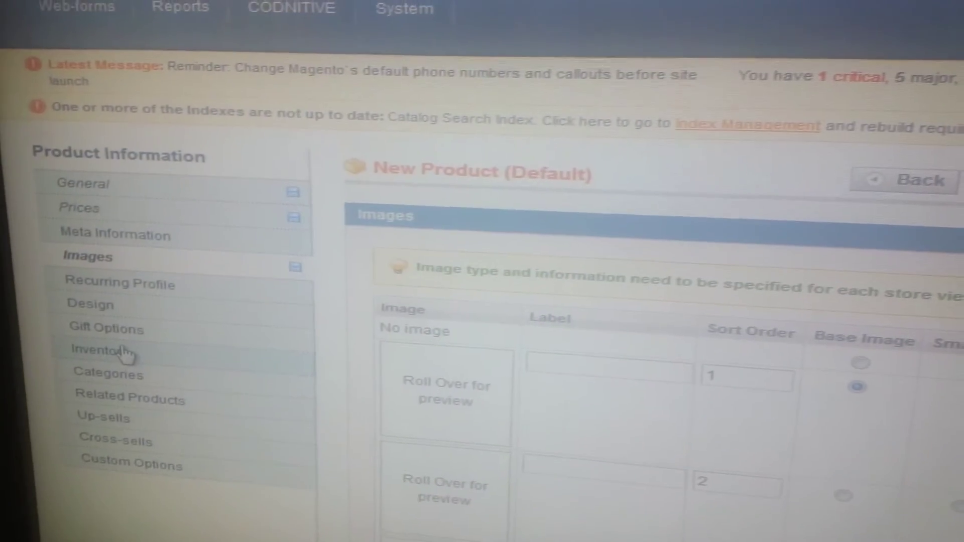
Enter a stock quantity and set Stock Availability to In Stock for Test1
left_click(124, 346)
left_click(723, 319)
type("10")
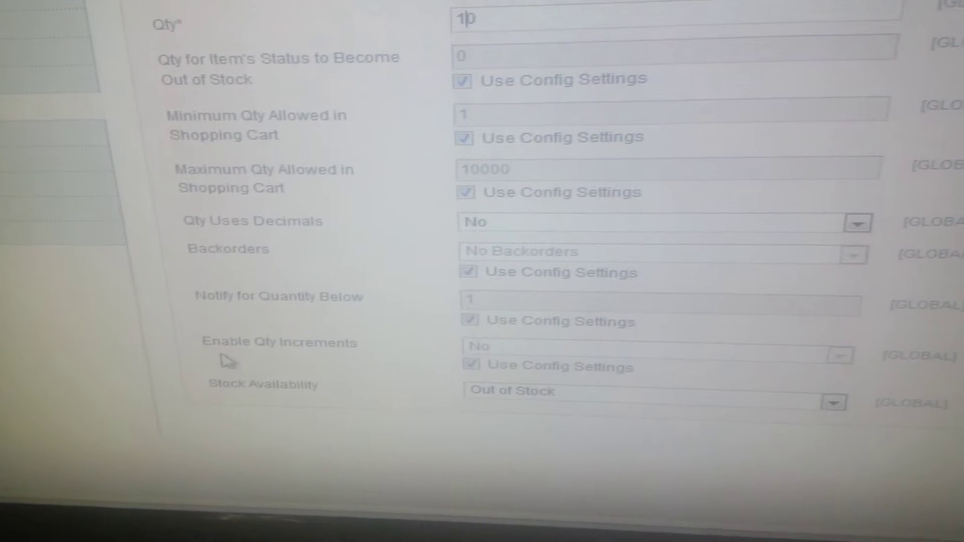
left_click(520, 428)
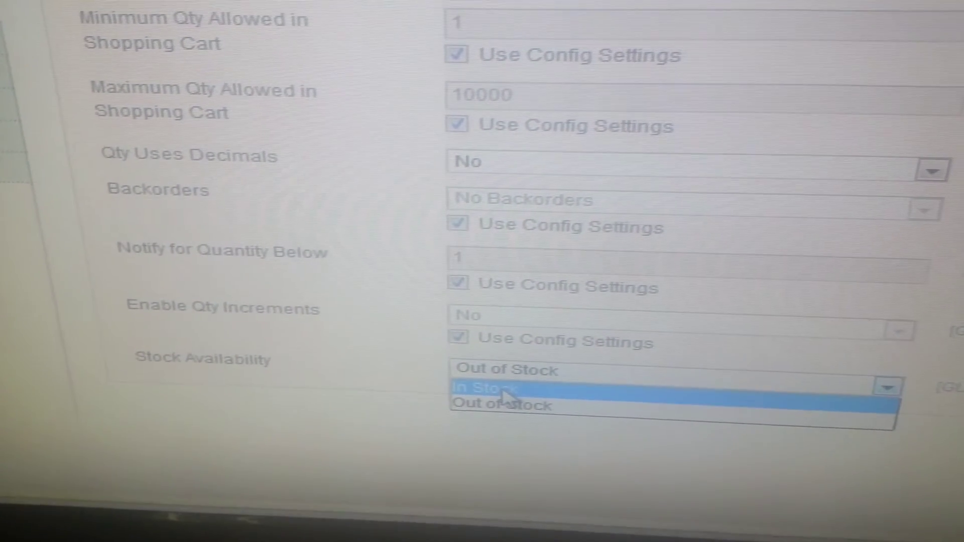
left_click(506, 389)
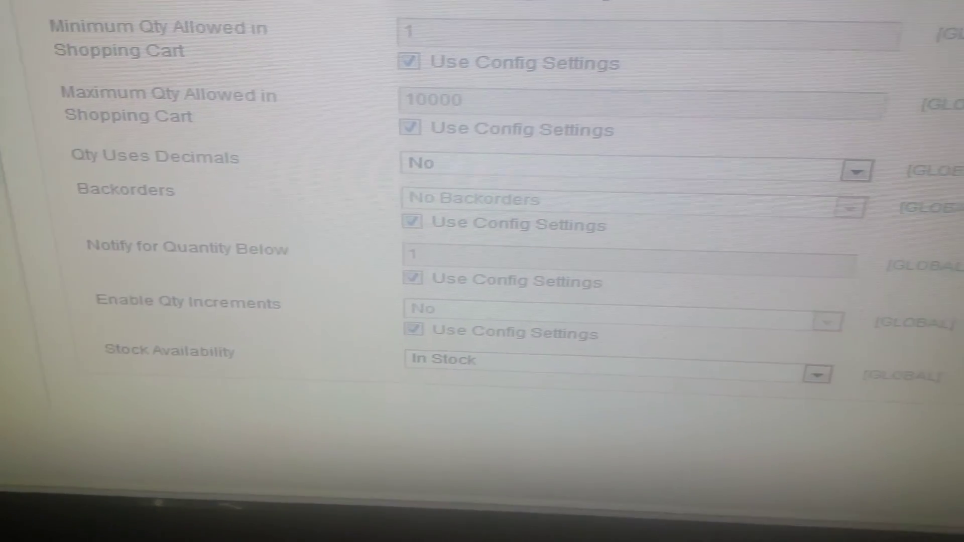
scroll(483, 271, "up", 5)
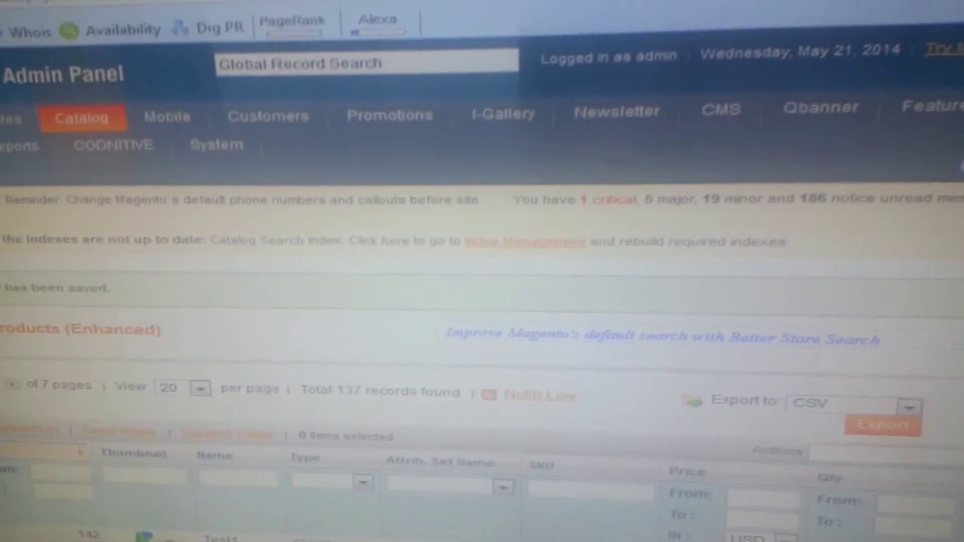
Search the cibin engineering storefront for 'test1' and open the Test1 page
key("ctrl+Tab")
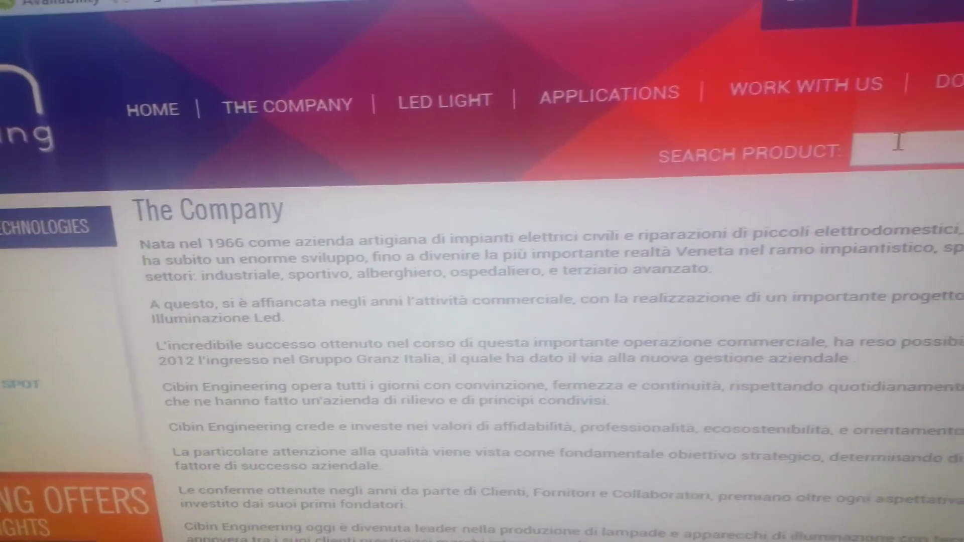
left_click(728, 149)
type("test4")
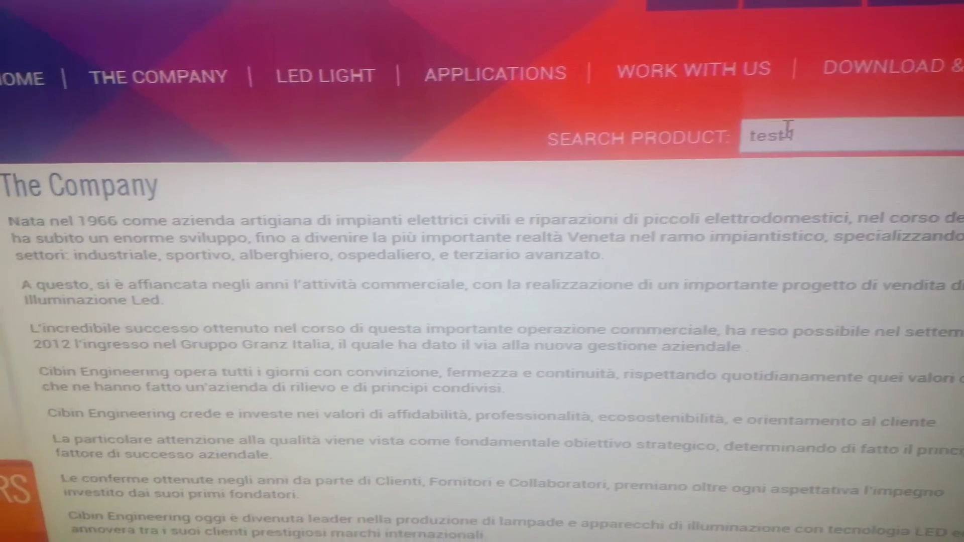
key("Return")
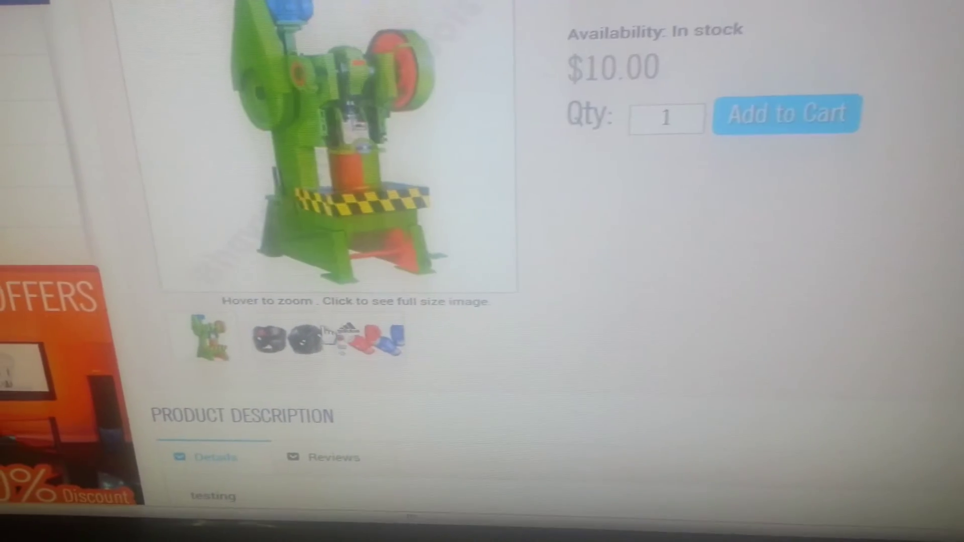
mouse_move(368, 221)
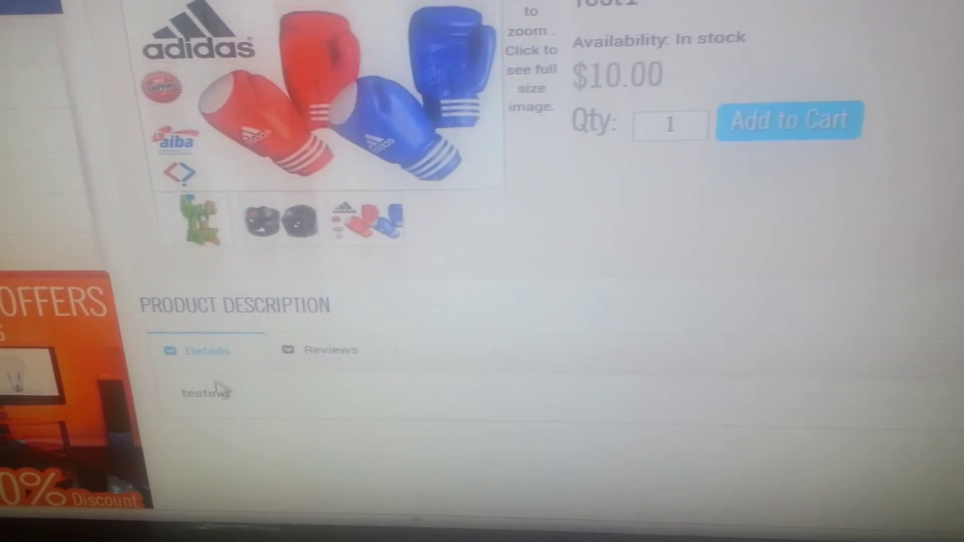
left_click_drag(235, 390, 192, 397)
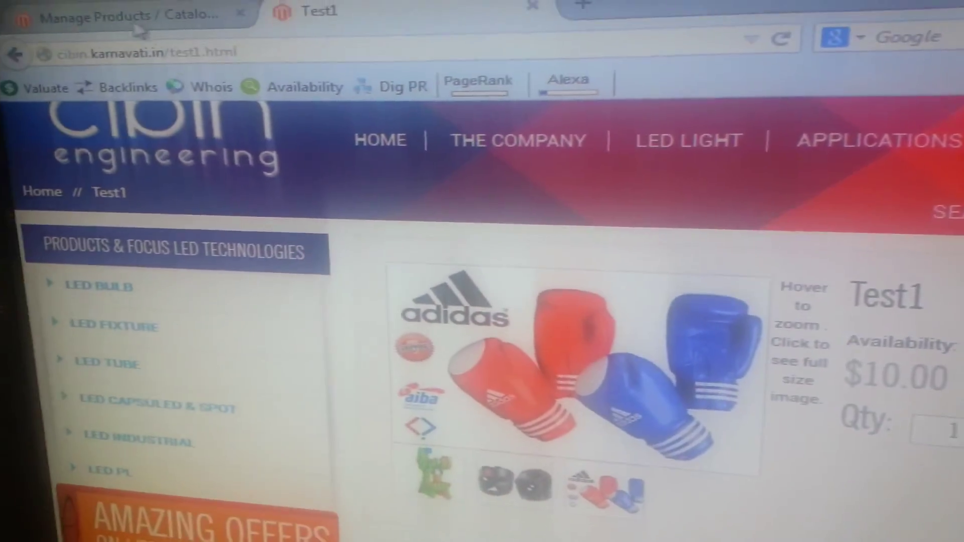
left_click(81, 19)
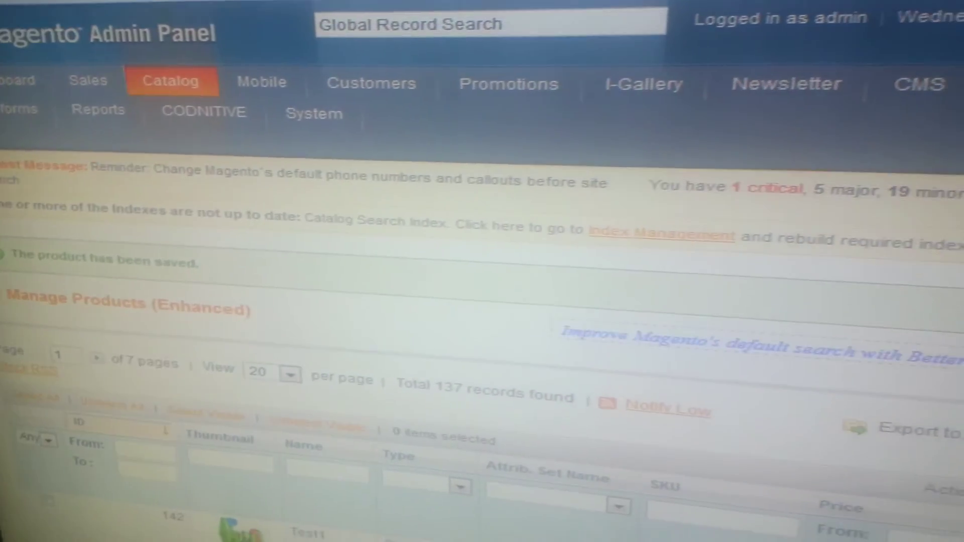
key("ctrl+Tab")
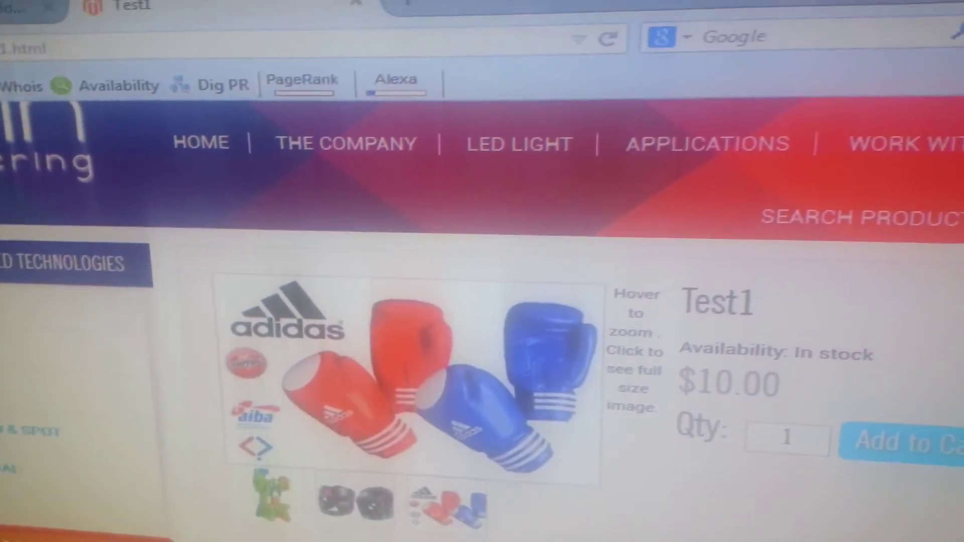
scroll(483, 302, "down", 5)
scroll(483, 302, "up", 5)
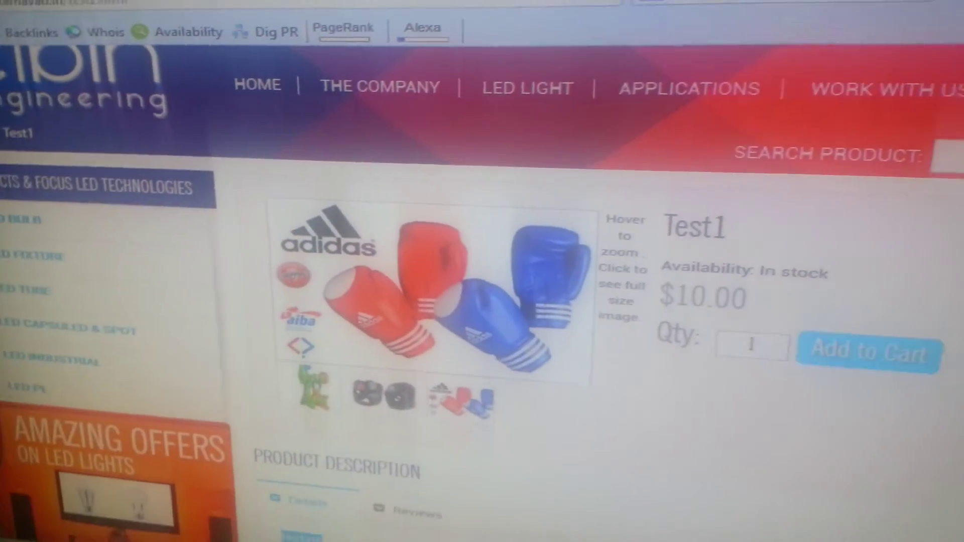